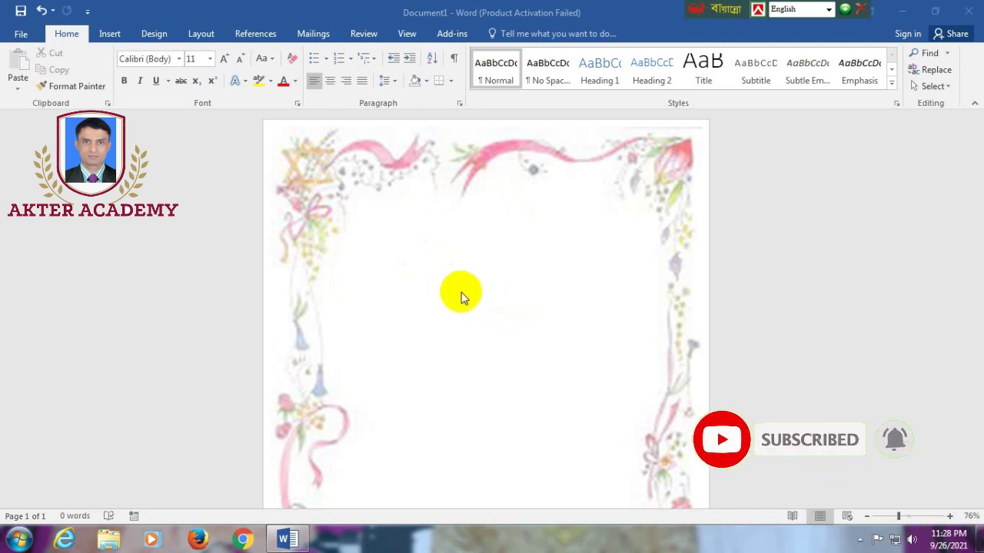
Step: Close the floral-frame document without saving, relaunch Word and open a new blank document
left_click(975, 11)
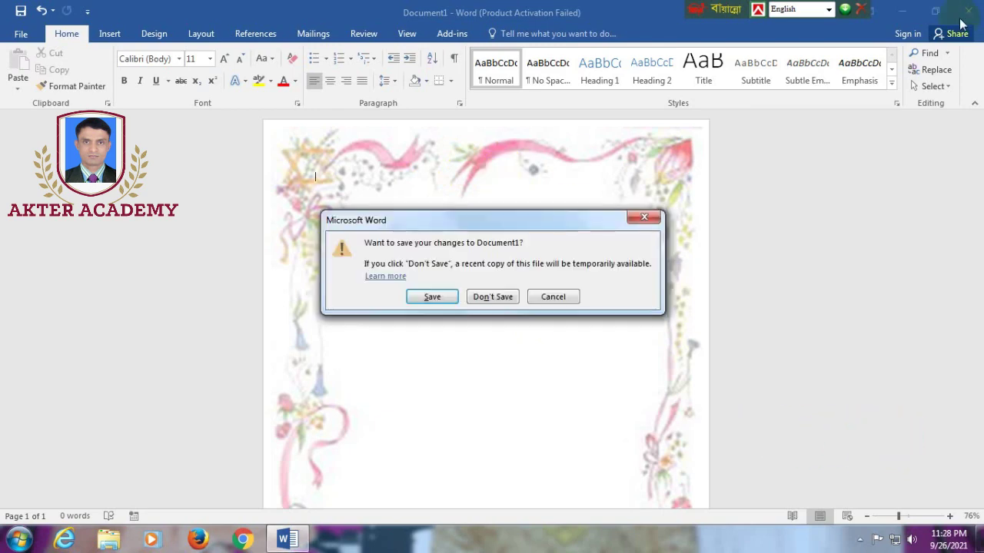
left_click(496, 300)
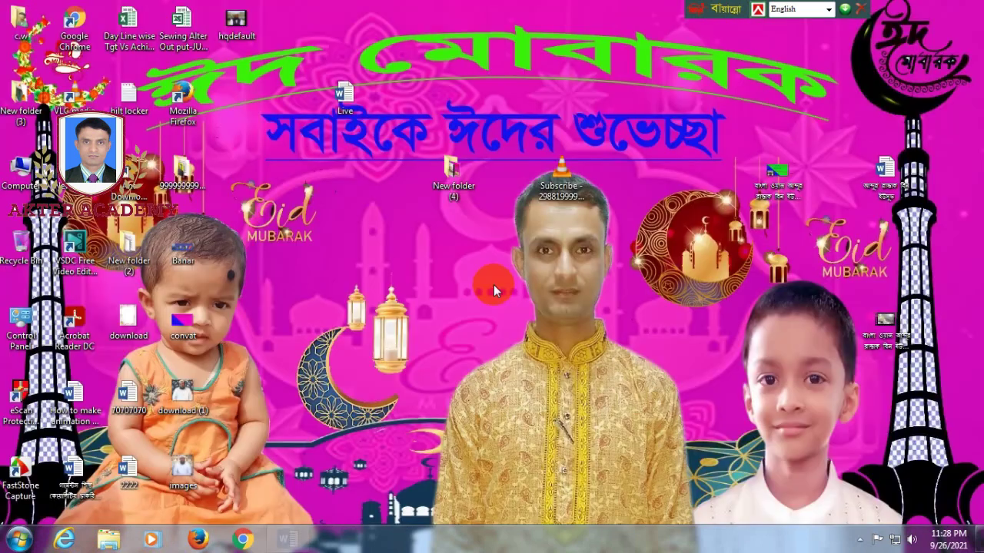
left_click(21, 542)
left_click(46, 201)
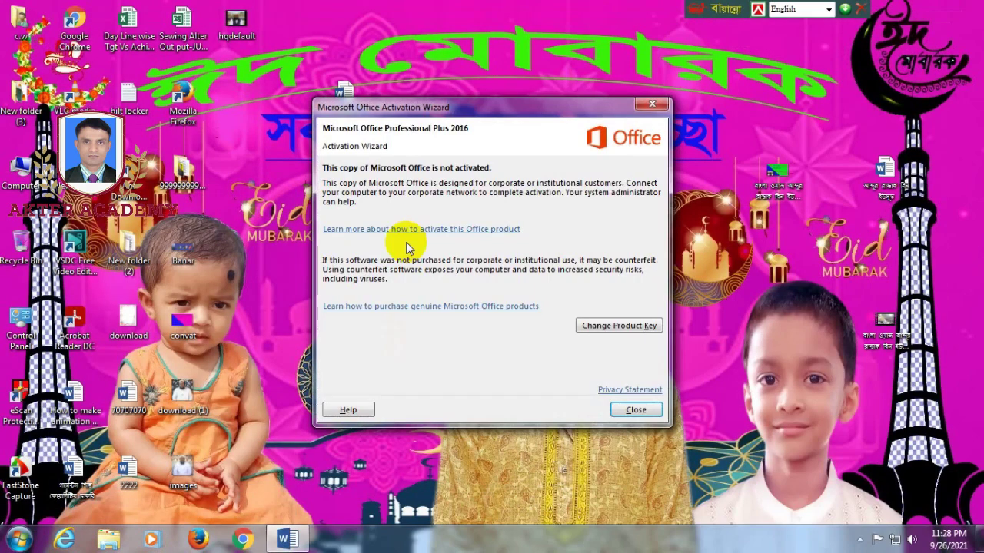
left_click(645, 106)
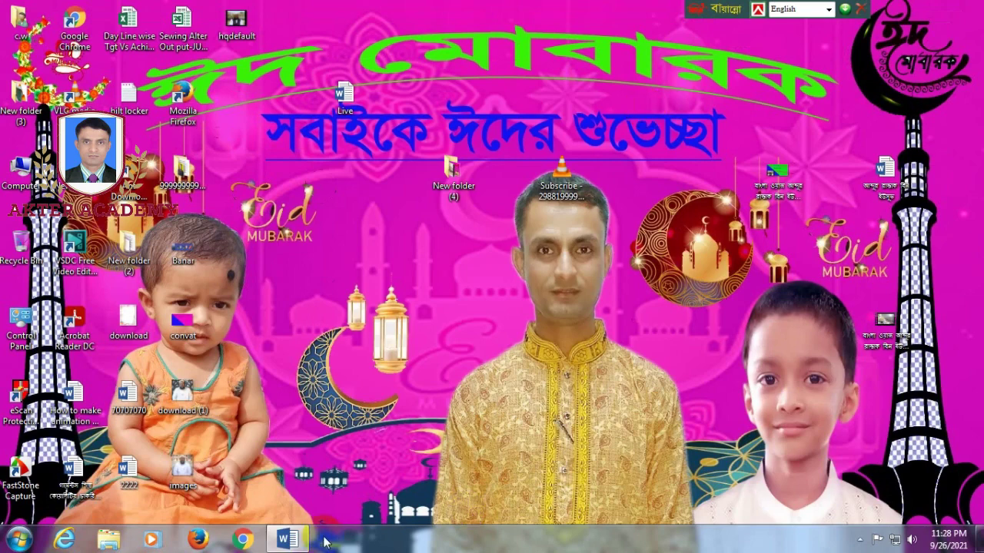
left_click(295, 538)
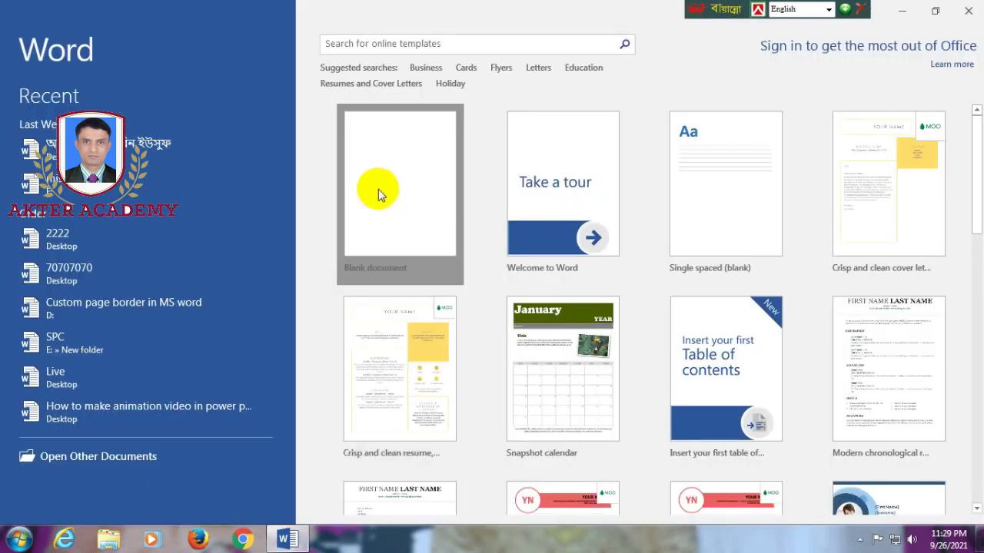
left_click(377, 193)
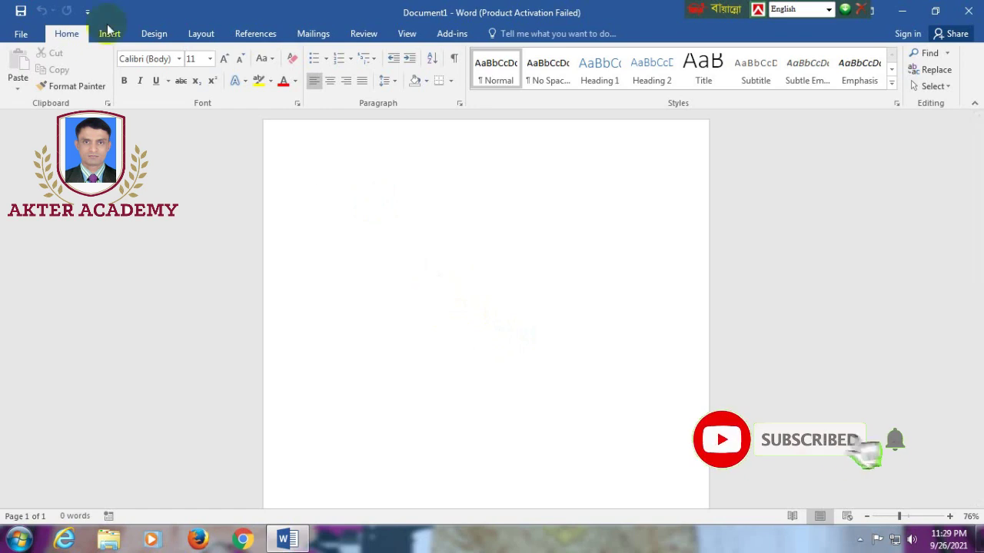
Step: Apply the green globe art border around the whole page via Design > Page Borders
left_click(109, 35)
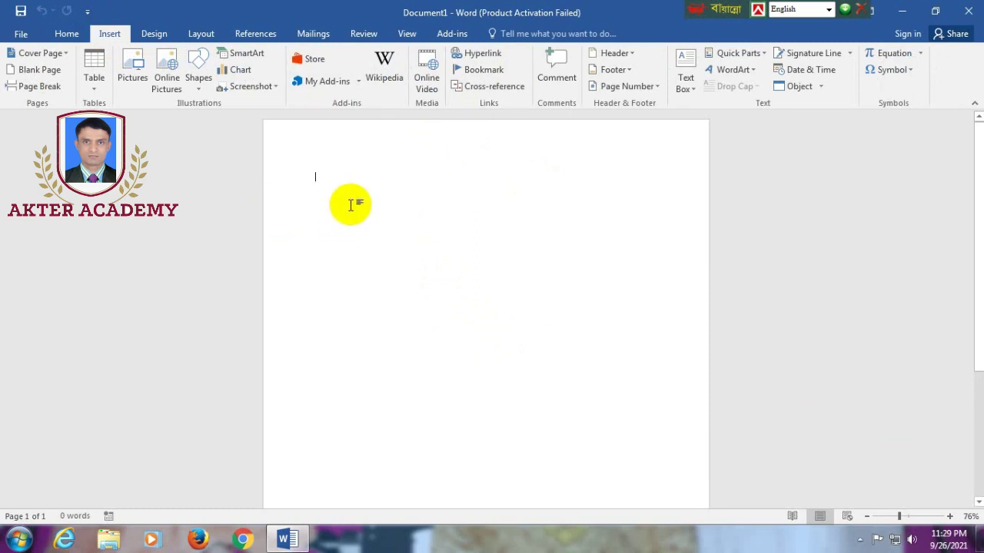
left_click(153, 34)
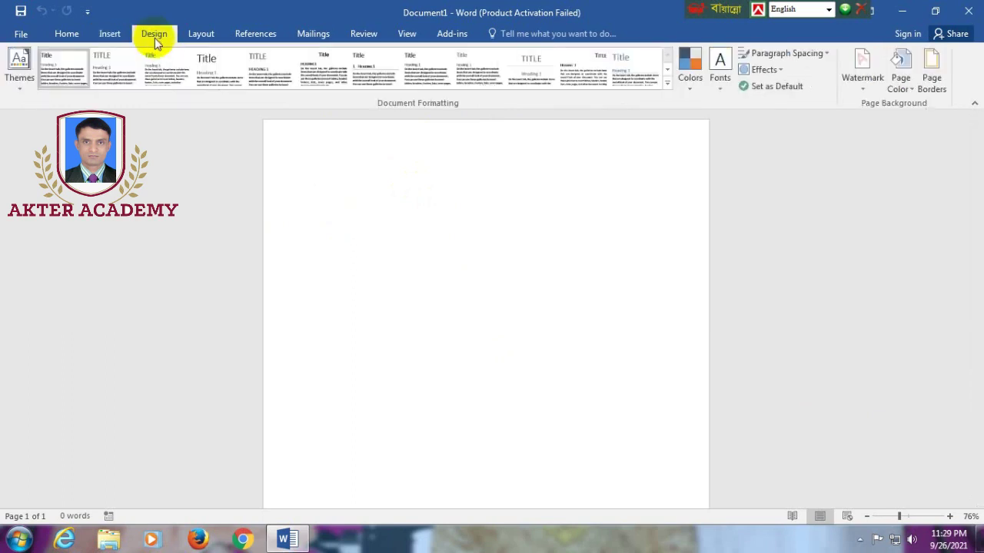
left_click(933, 81)
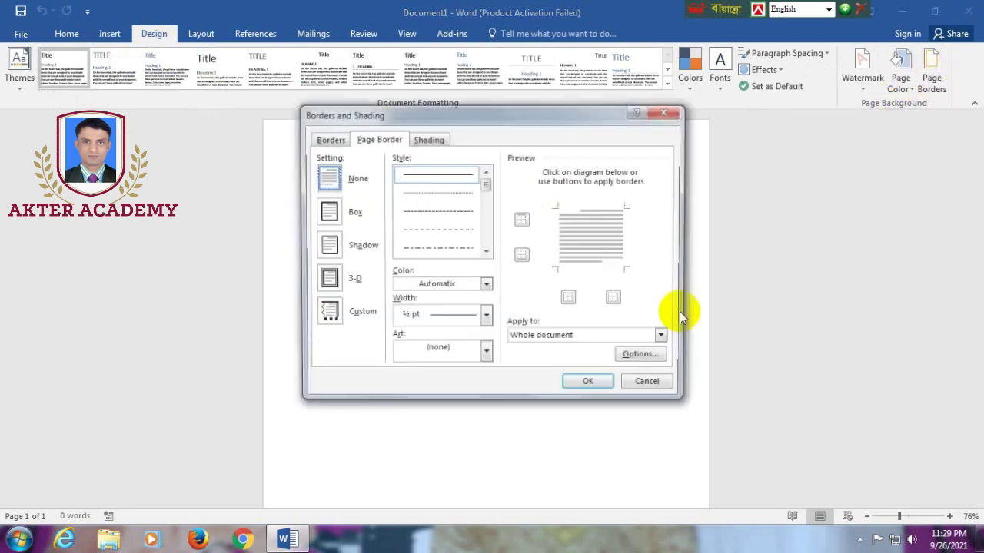
left_click(485, 355)
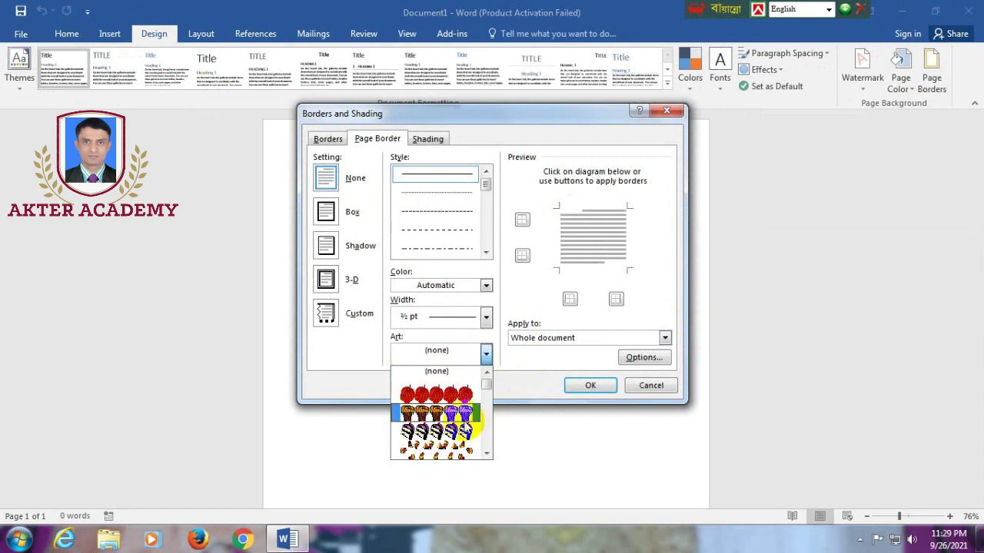
scroll(465, 422, "down", 1)
scroll(465, 422, "down", 1)
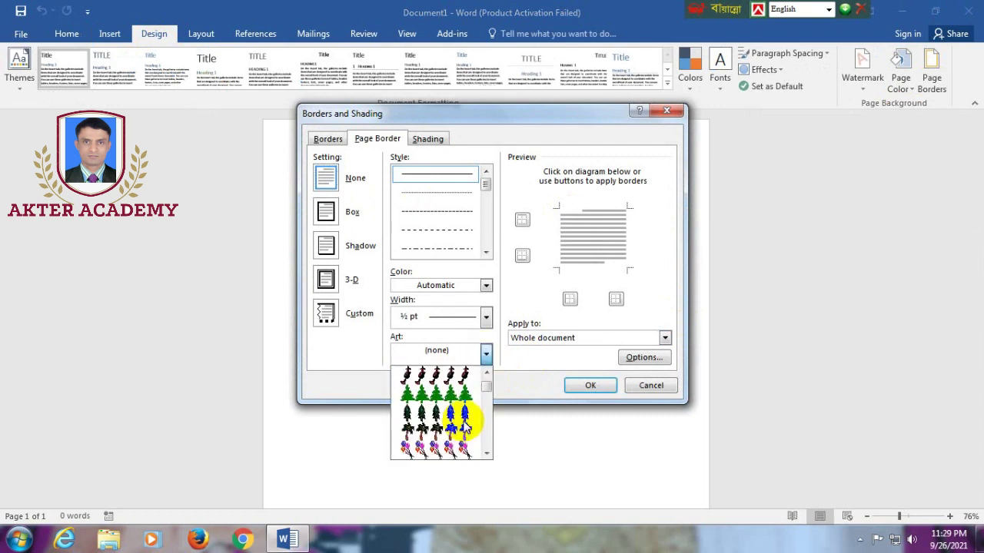
scroll(465, 423, "down", 1)
scroll(465, 427, "down", 1)
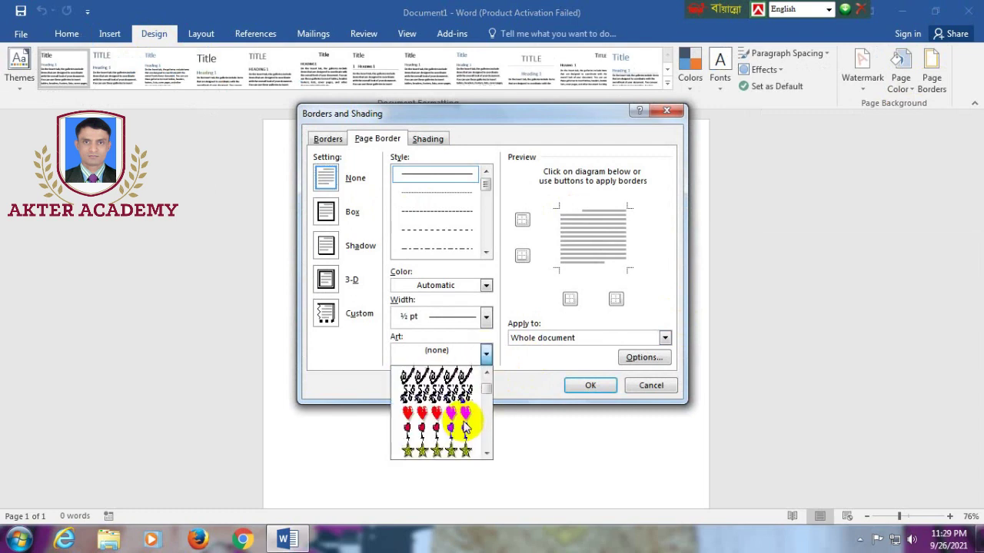
scroll(465, 427, "down", 1)
left_click(465, 431)
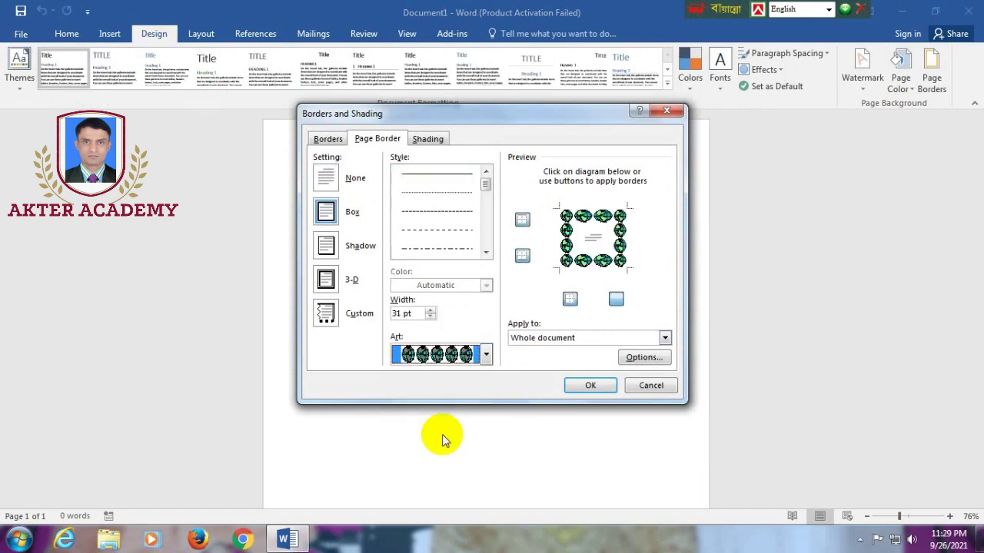
left_click(587, 387)
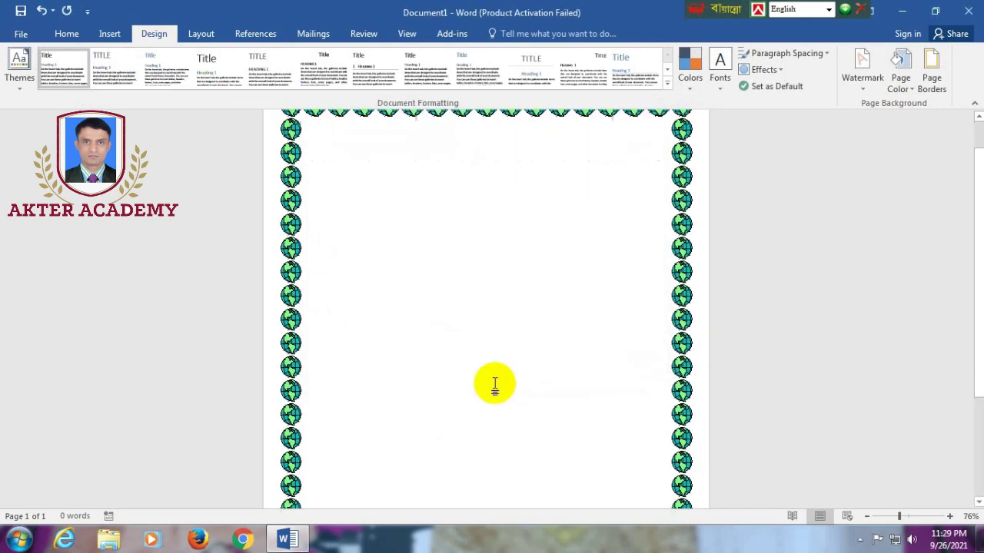
Step: Set the page border Art back to (none) so the globe border disappears
scroll(495, 385, "up", 2)
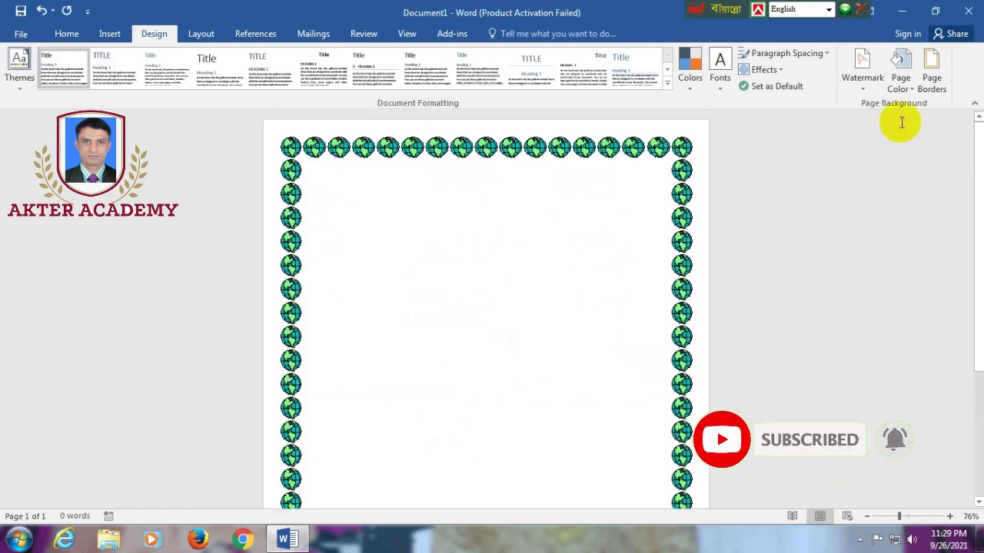
left_click(930, 81)
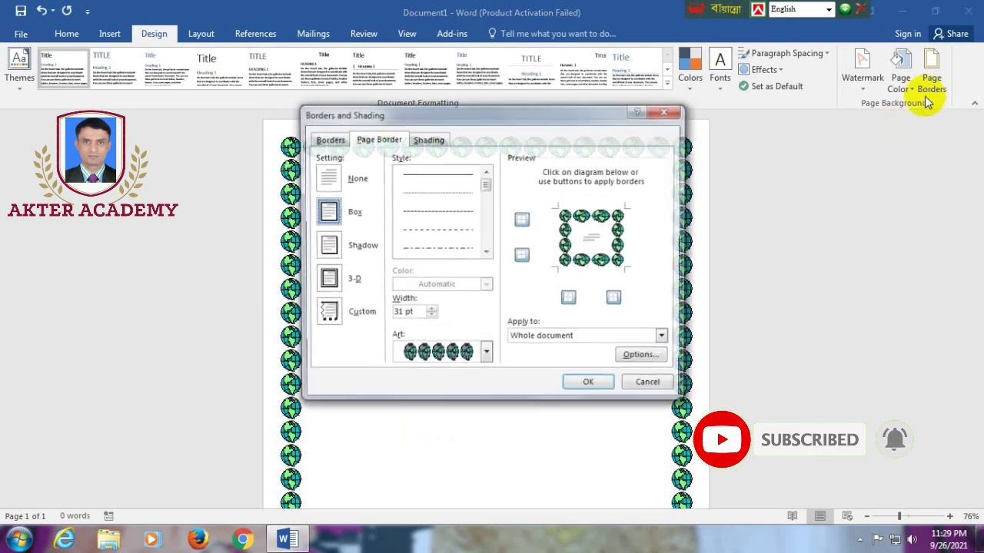
left_click(485, 355)
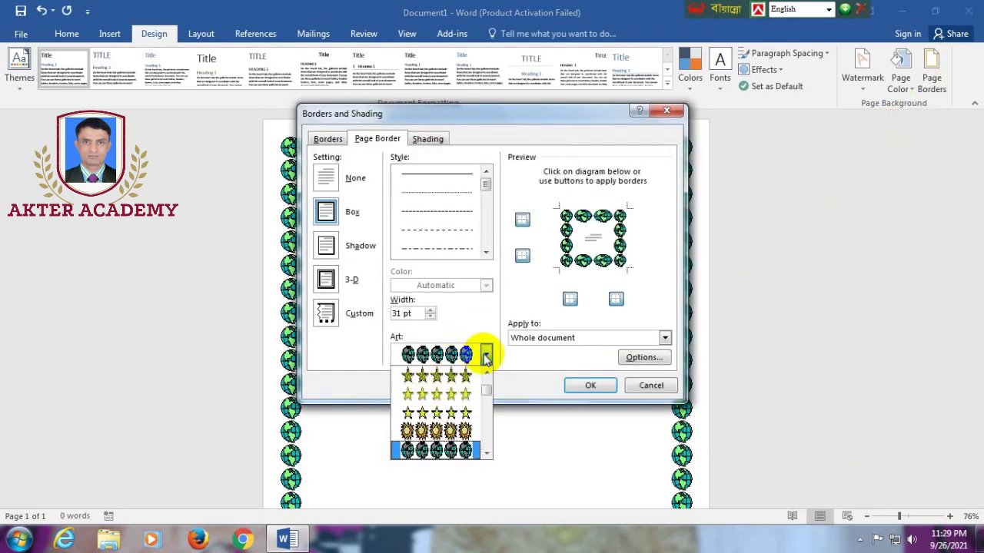
scroll(438, 374, "down", 3)
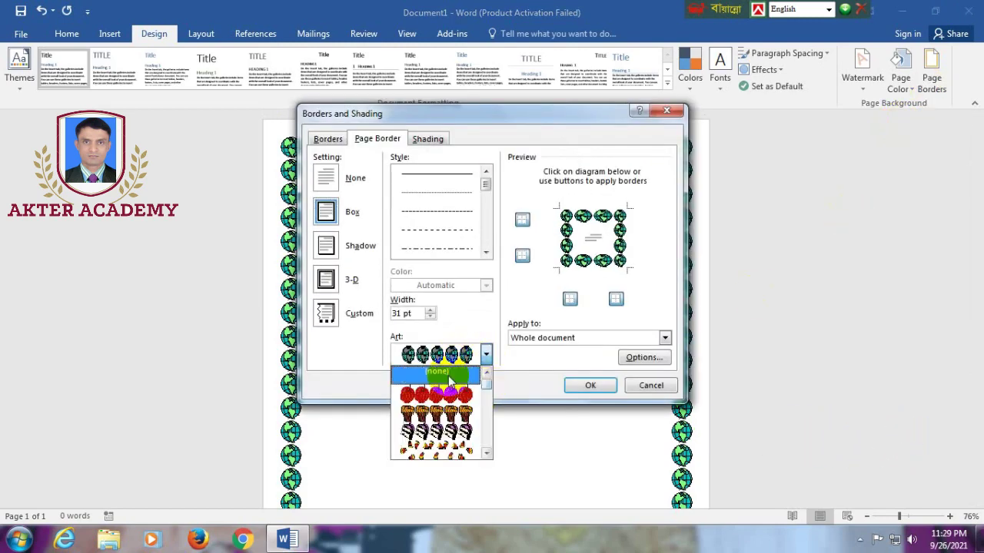
left_click(321, 182)
left_click(590, 382)
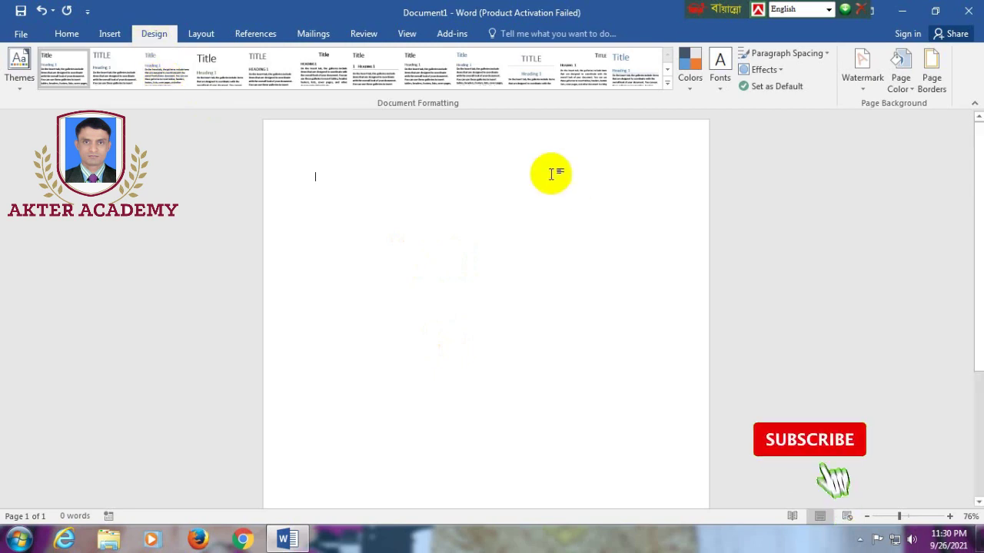
Step: In the Custom Watermark dialog, choose Picture watermark
left_click(861, 92)
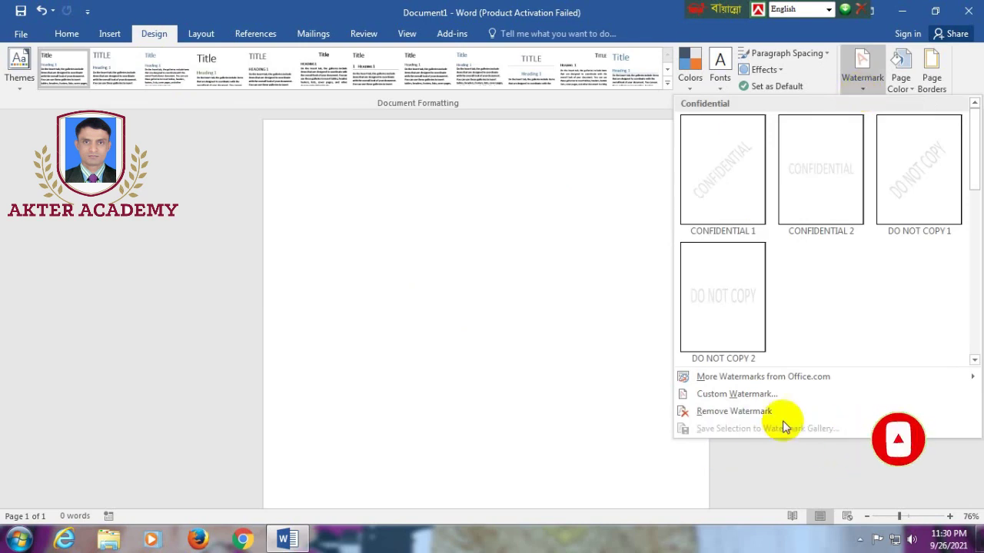
left_click(744, 395)
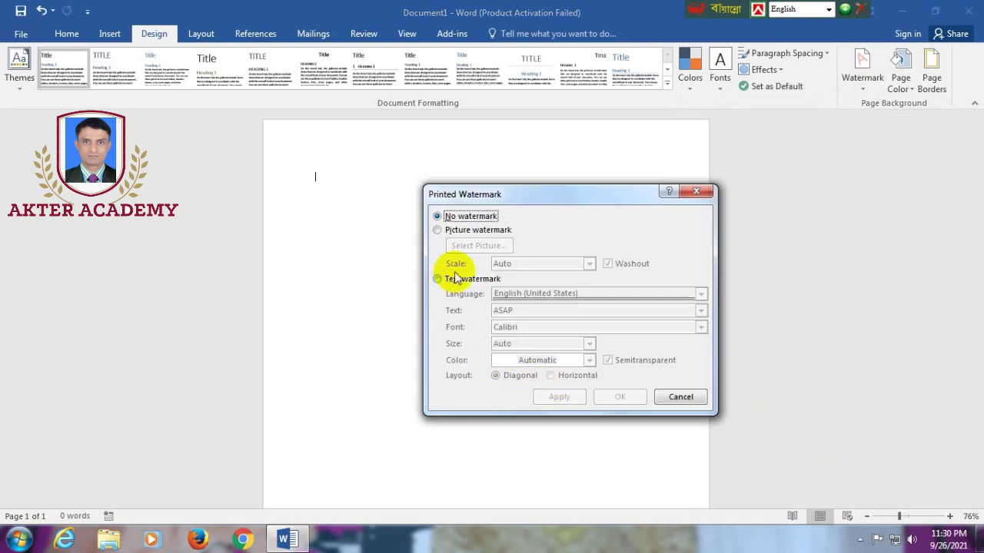
left_click(520, 199)
mouse_move(520, 199)
left_mouse_down()
mouse_move(477, 158)
mouse_move(446, 200)
mouse_move(467, 163)
left_mouse_up()
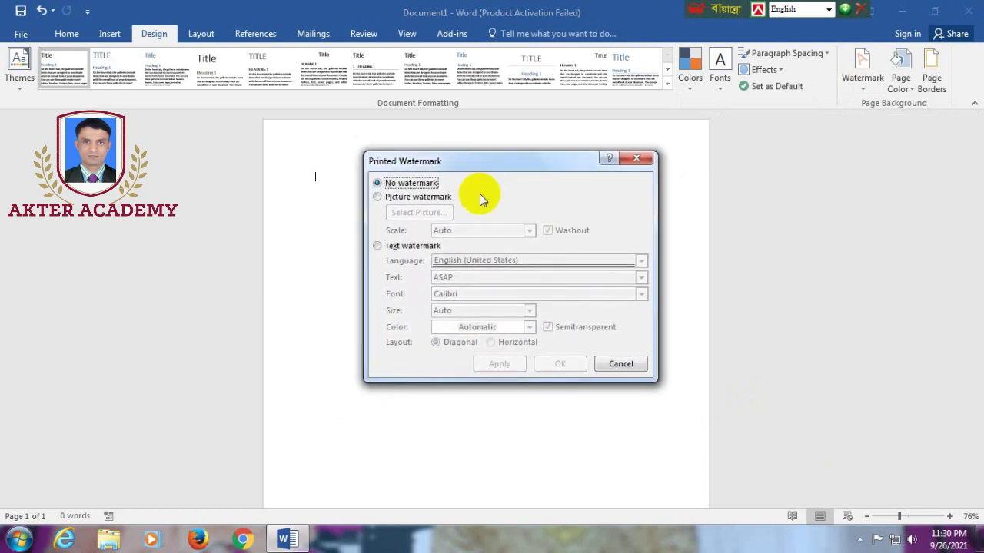
left_click(380, 198)
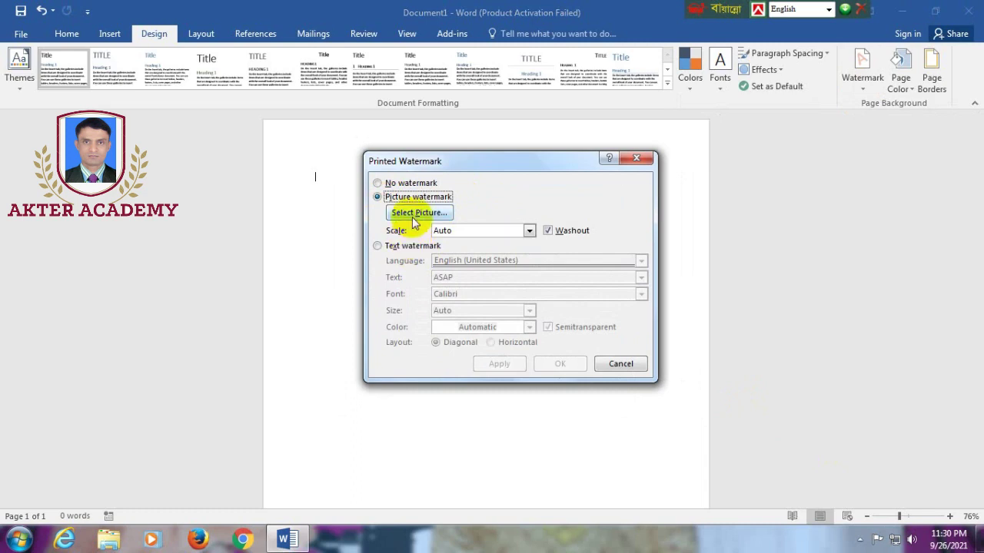
Step: Insert download.jpg from the Desktop as the watermark picture and turn off Washout
left_click(413, 217)
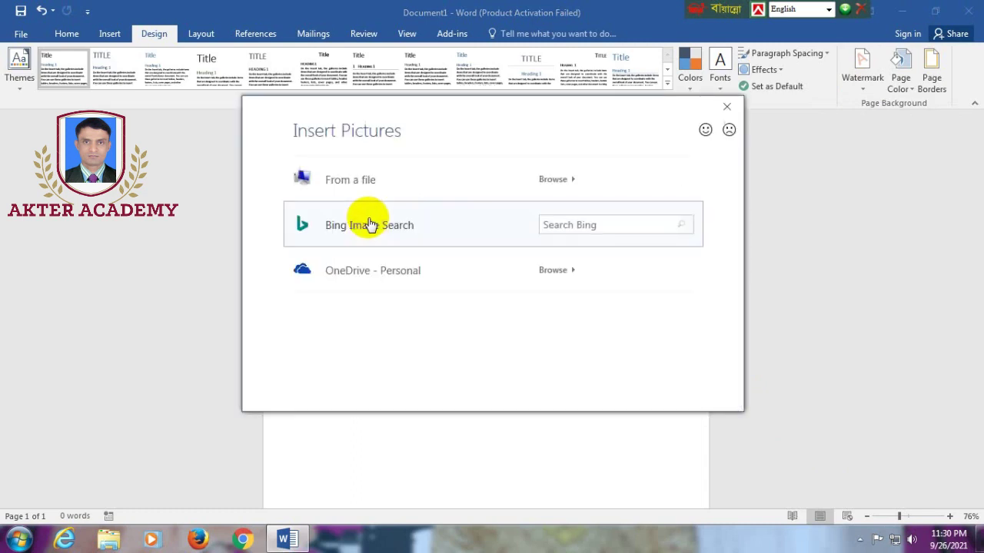
left_click(351, 184)
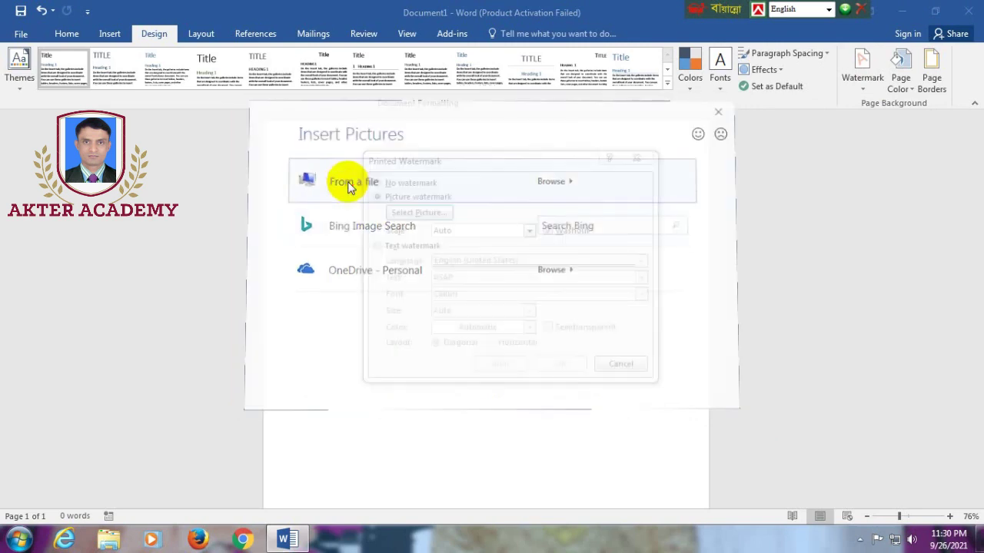
left_click(481, 317)
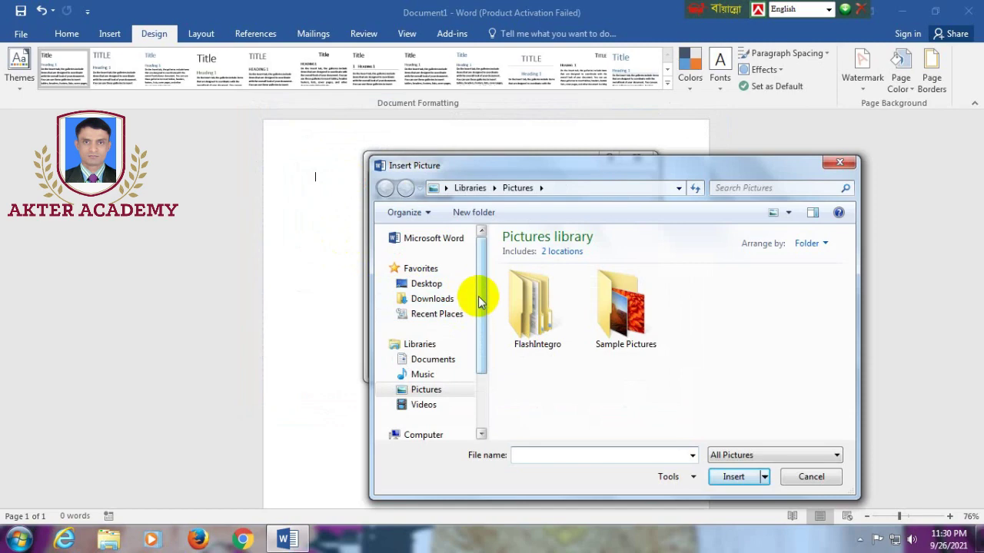
left_click(425, 284)
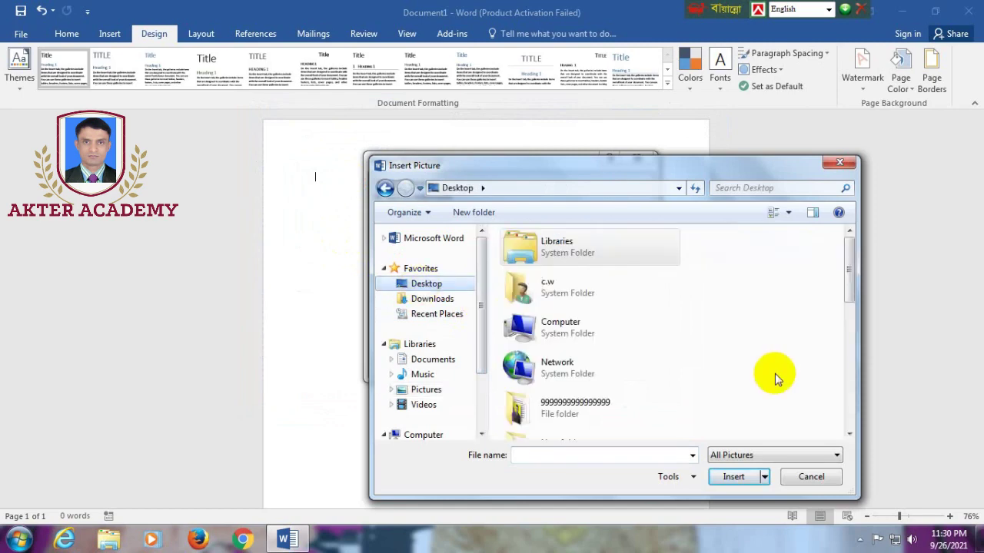
scroll(769, 372, "down", 3)
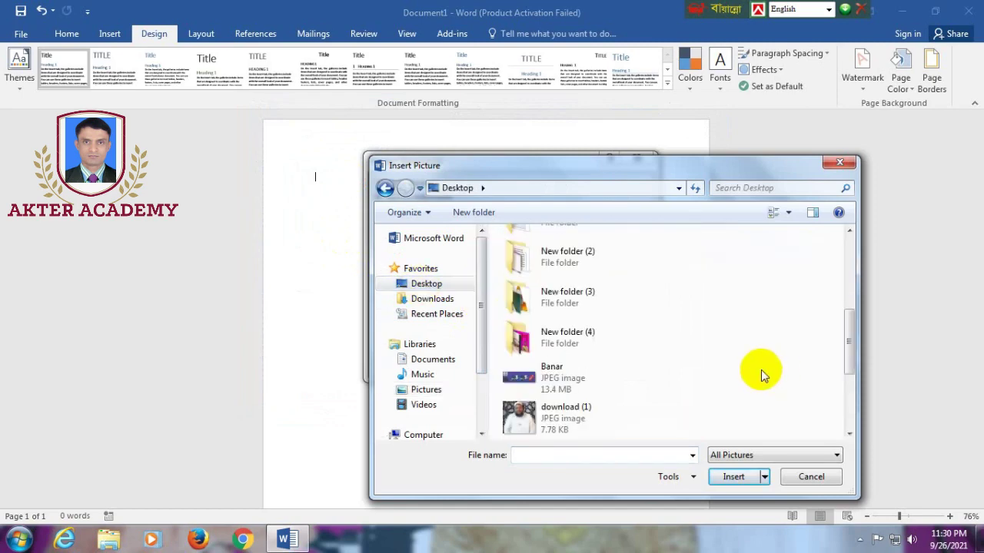
scroll(761, 372, "down", 1)
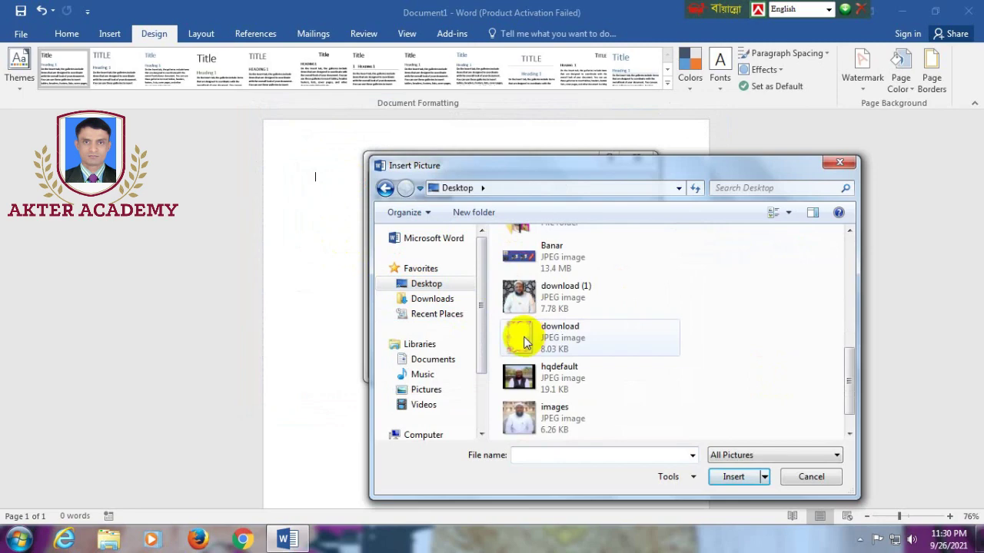
left_click(524, 341)
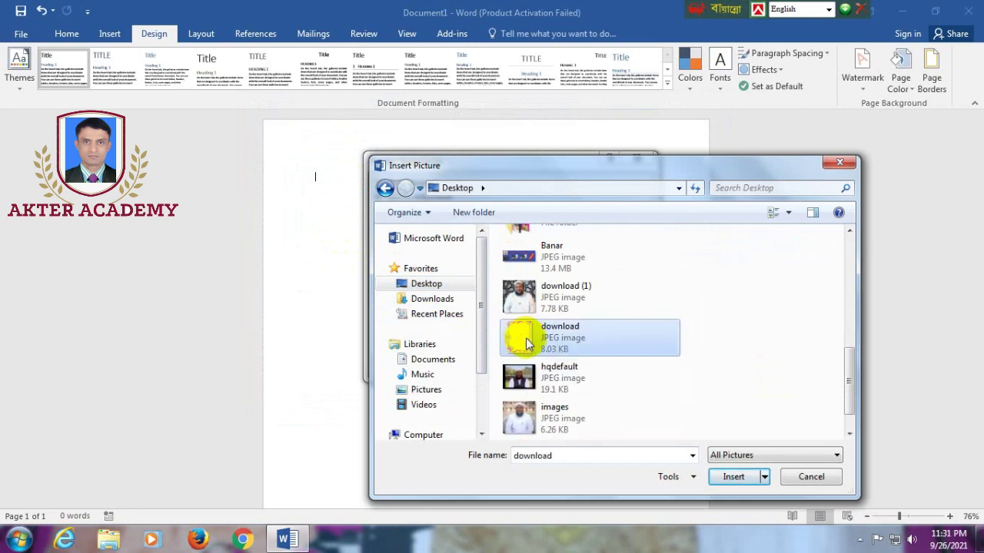
left_click(733, 476)
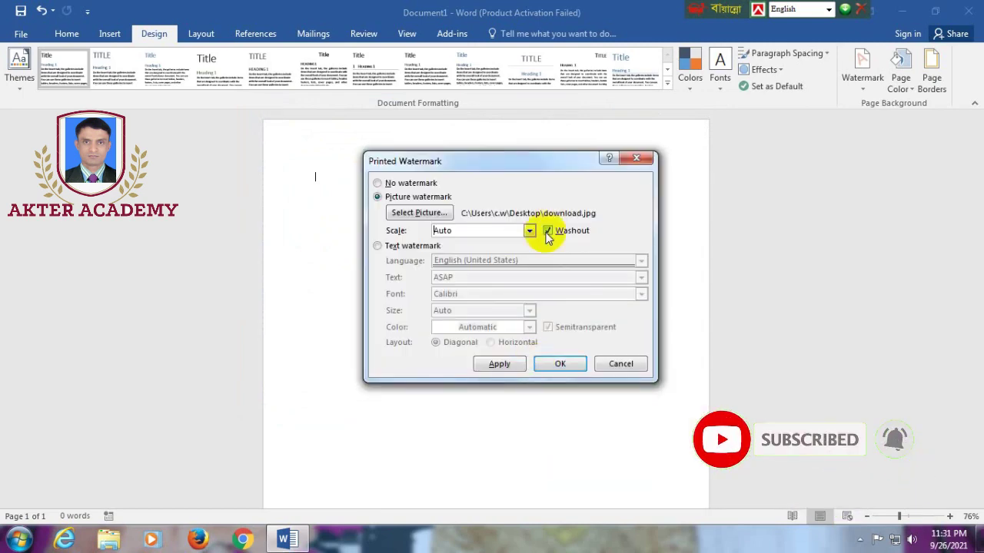
left_click(547, 230)
left_click(559, 365)
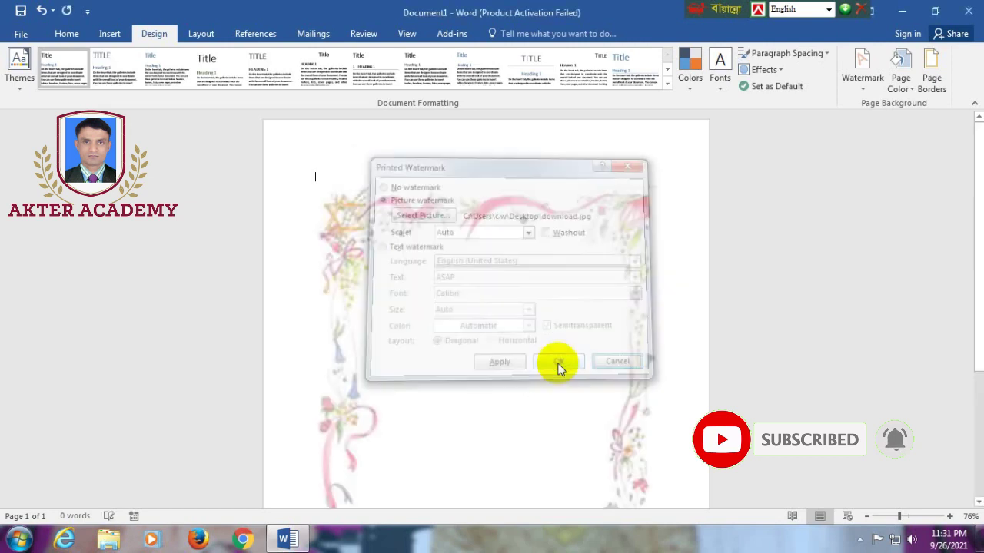
scroll(498, 360, "down", 2)
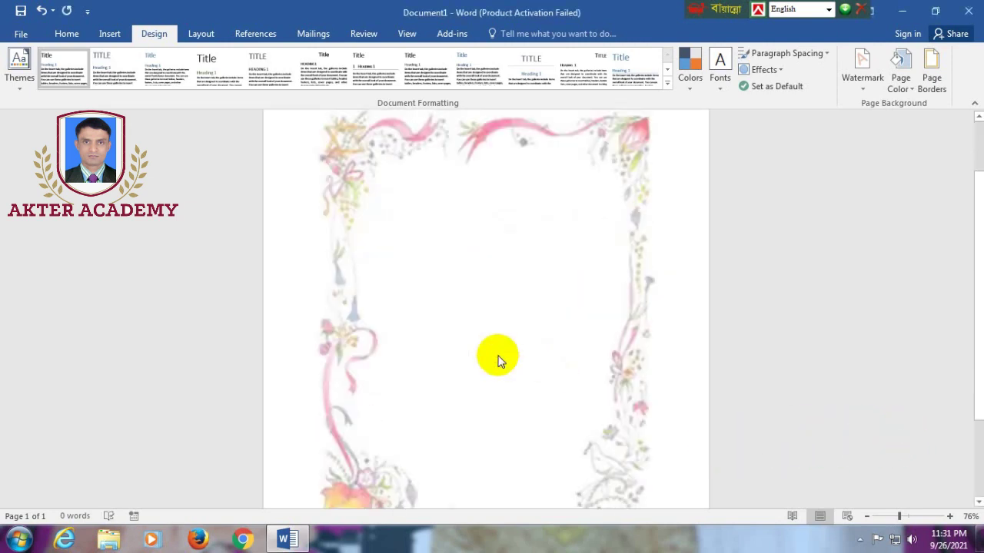
scroll(498, 360, "down", 2)
scroll(498, 360, "up", 5)
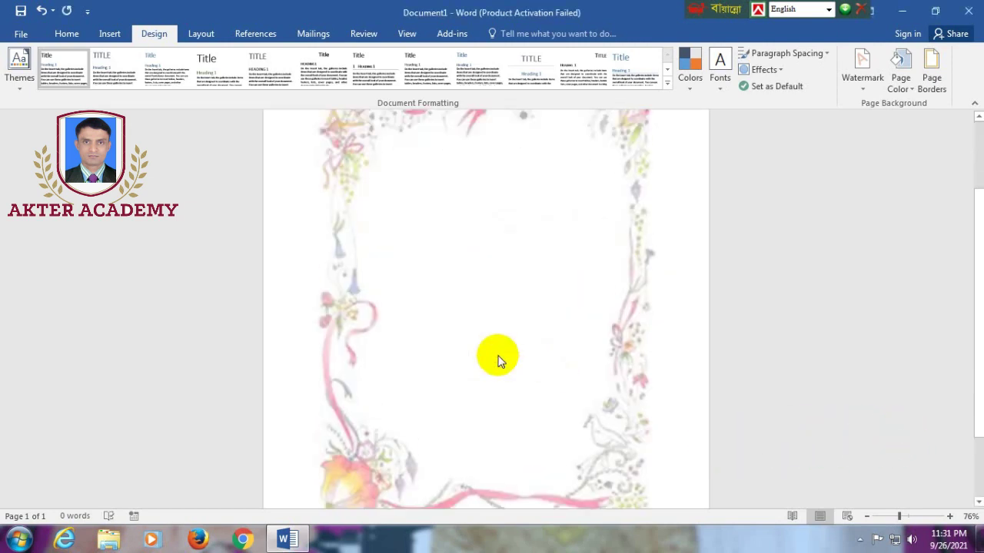
scroll(498, 360, "up", 3)
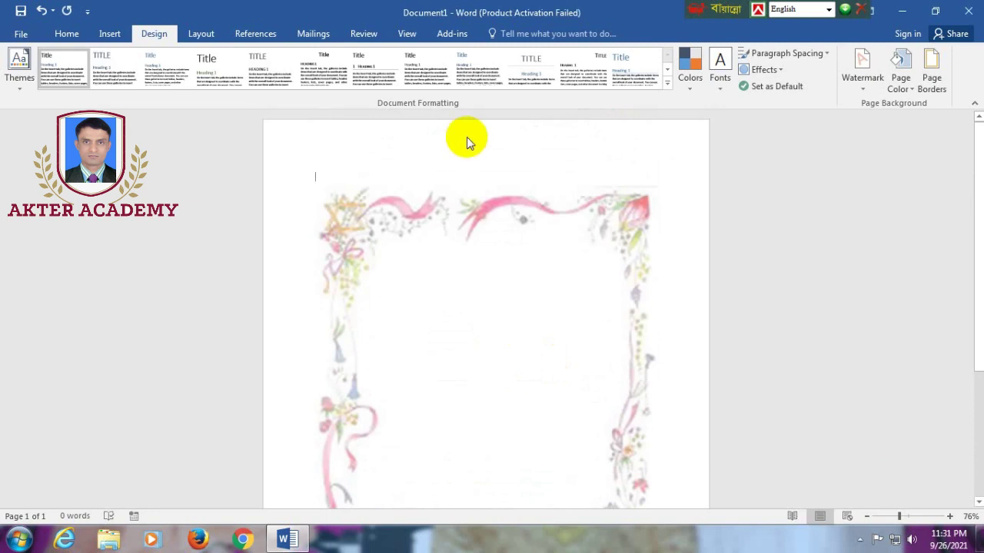
scroll(574, 496, "down", 5)
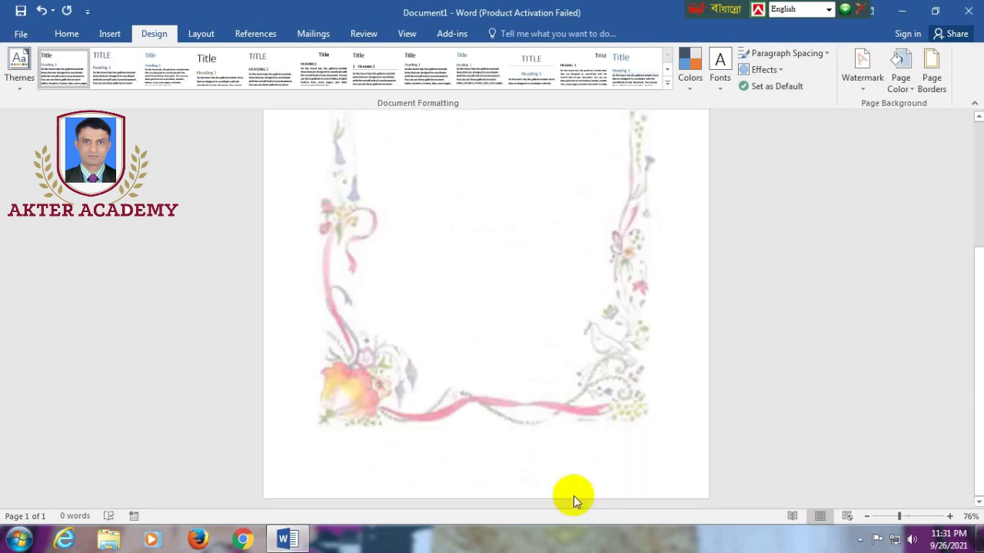
scroll(493, 350, "up", 5)
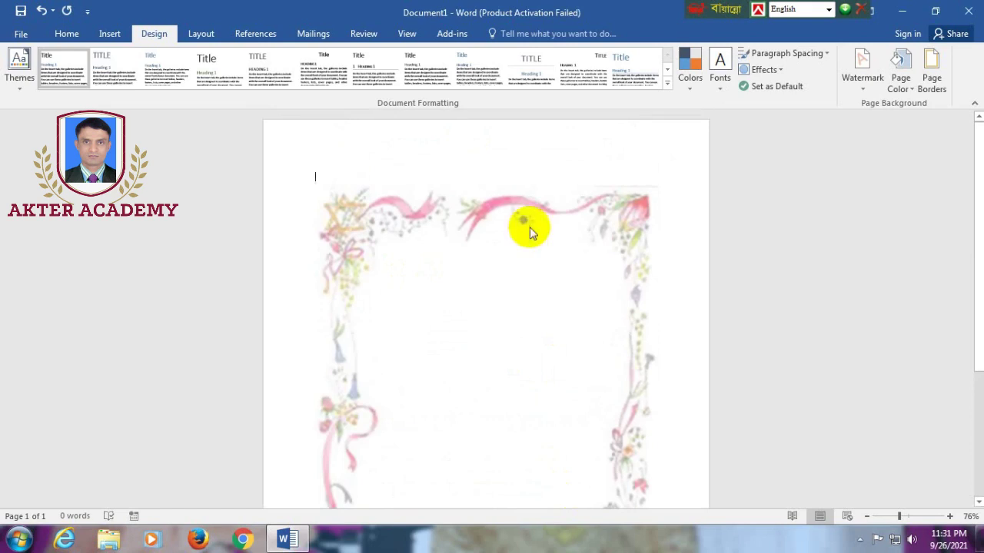
Step: Change the picture watermark's Scale to 400% in the Custom Watermark dialog
left_click(864, 87)
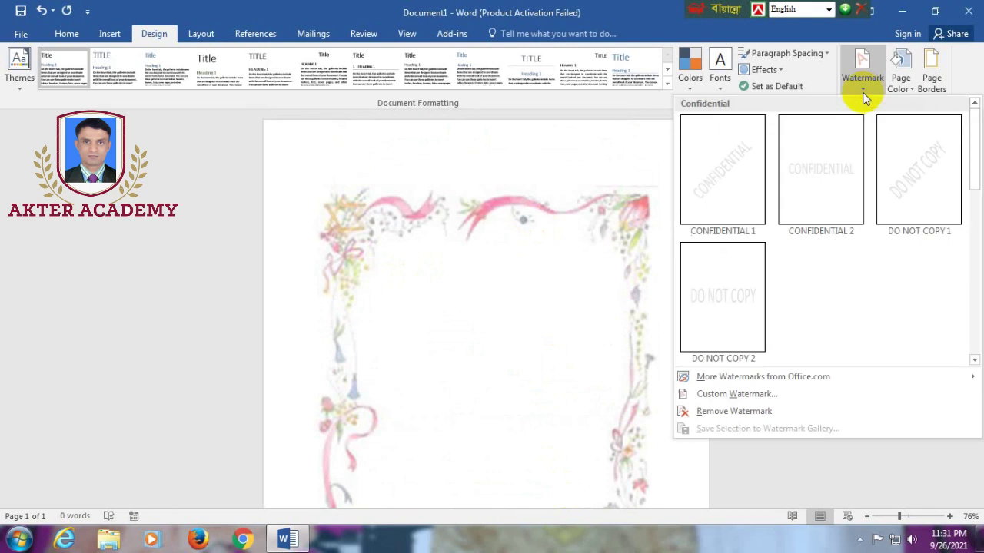
left_click(707, 394)
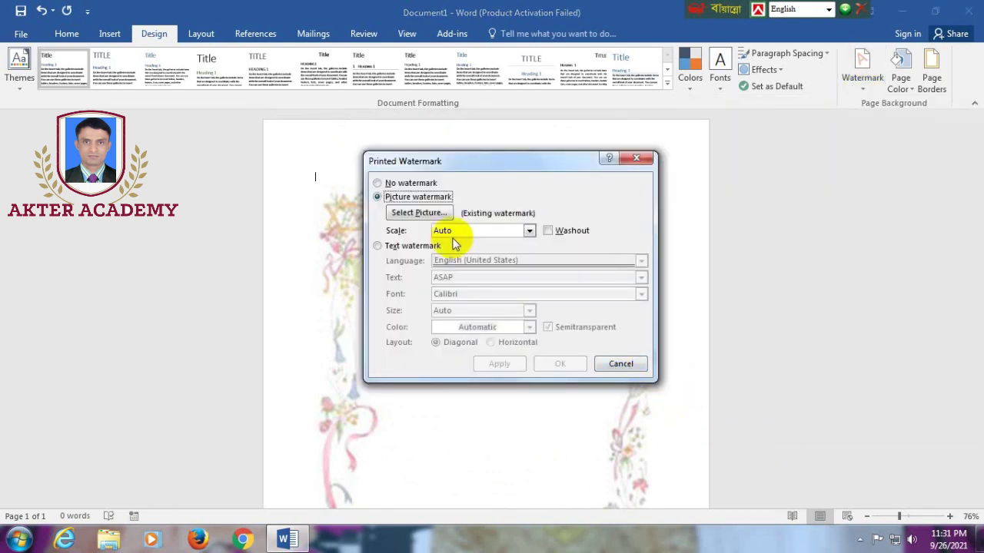
left_click(529, 231)
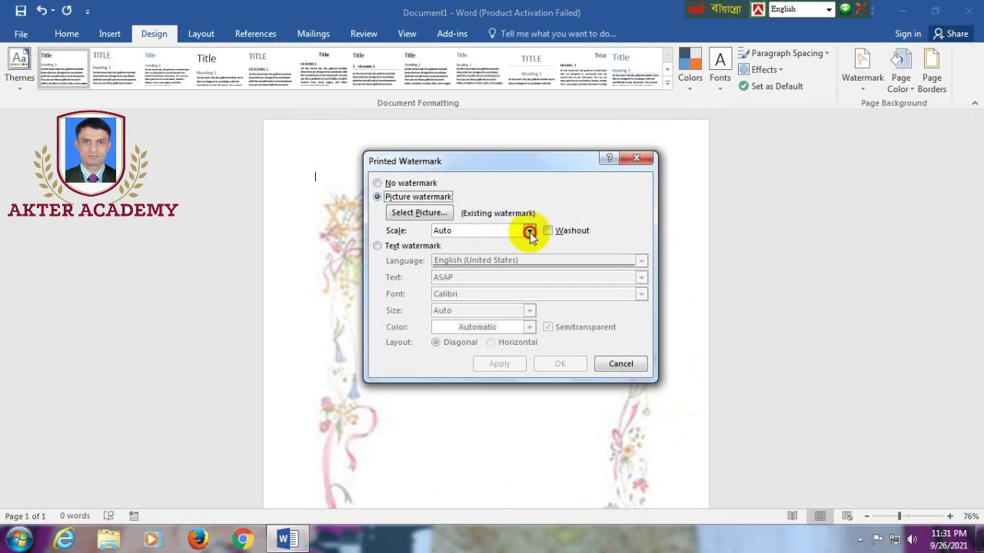
left_click(529, 231)
left_click(445, 273)
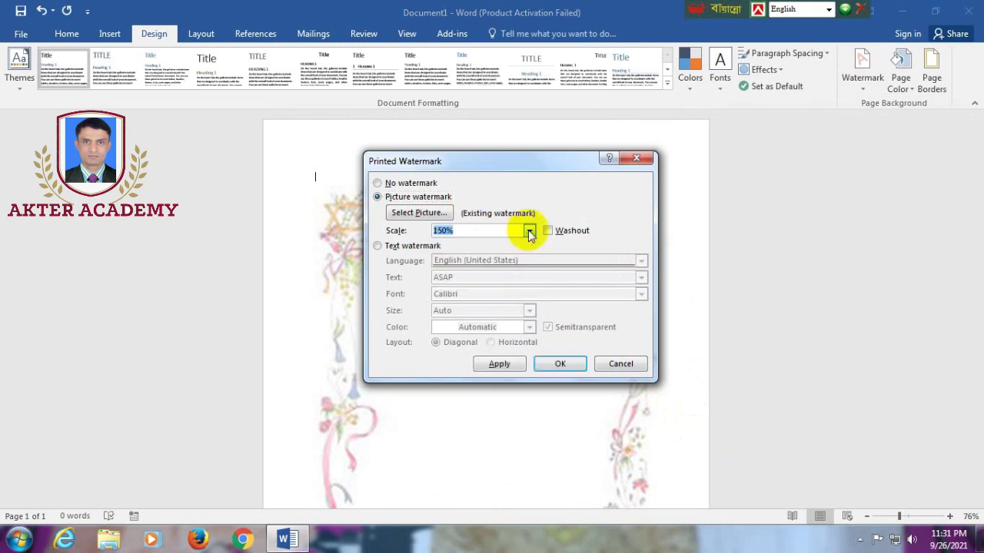
left_click(528, 232)
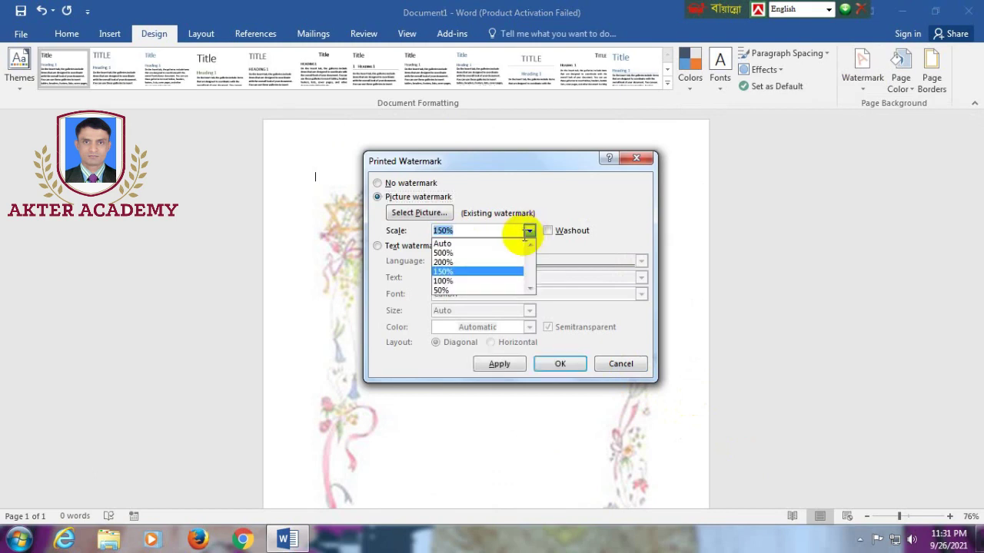
left_click(445, 253)
left_click(448, 232)
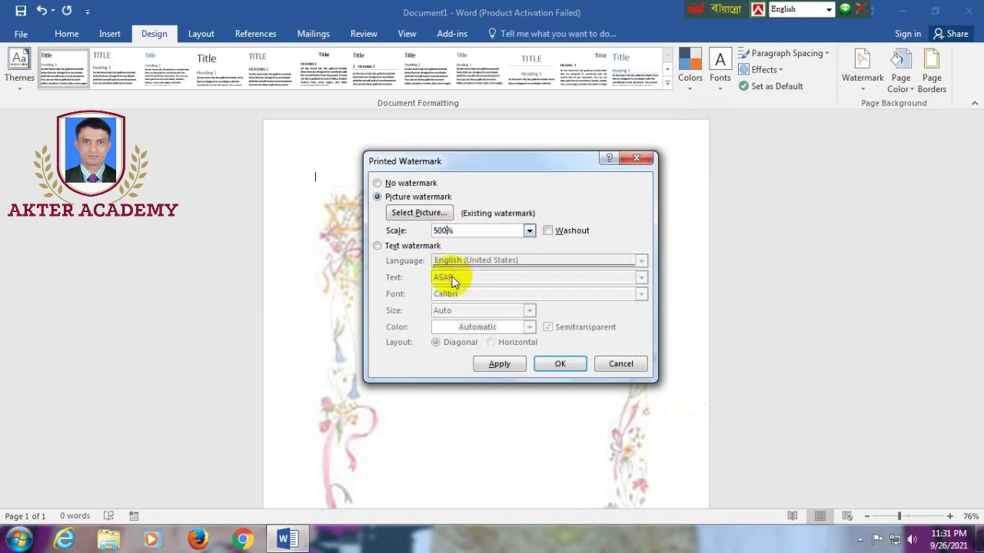
key("BackSpace")
key("BackSpace")
key("BackSpace")
type("400")
left_click(561, 365)
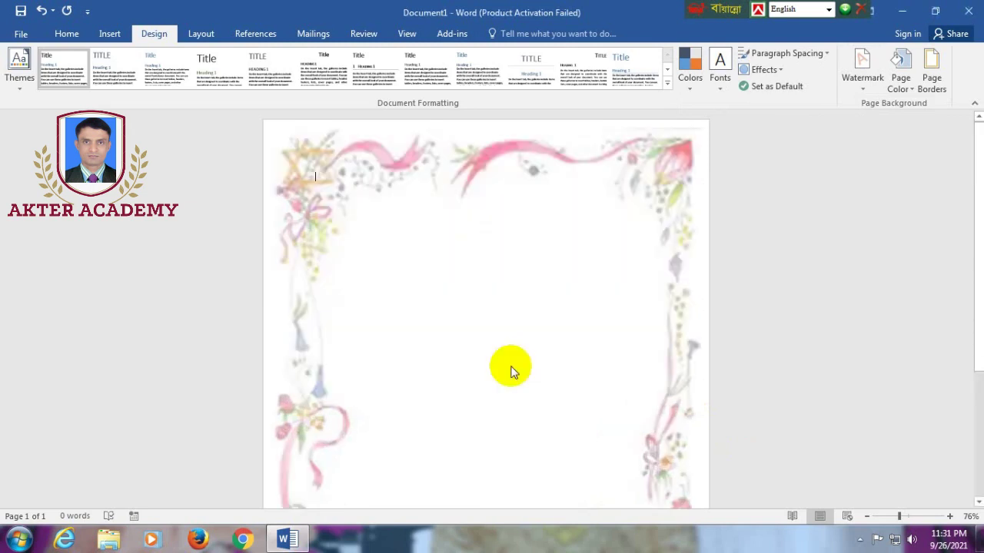
scroll(503, 371, "down", 4)
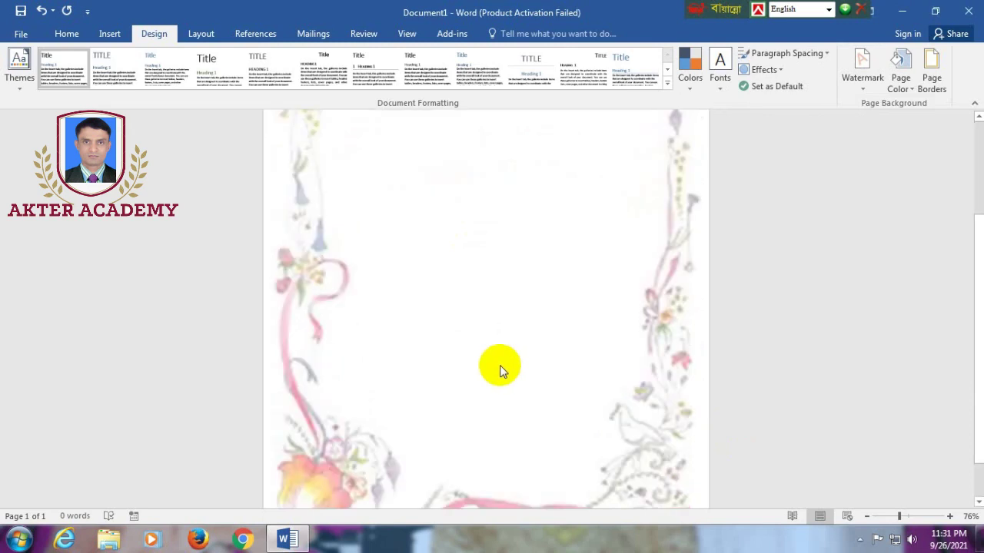
scroll(502, 371, "up", 2)
scroll(502, 366, "up", 3)
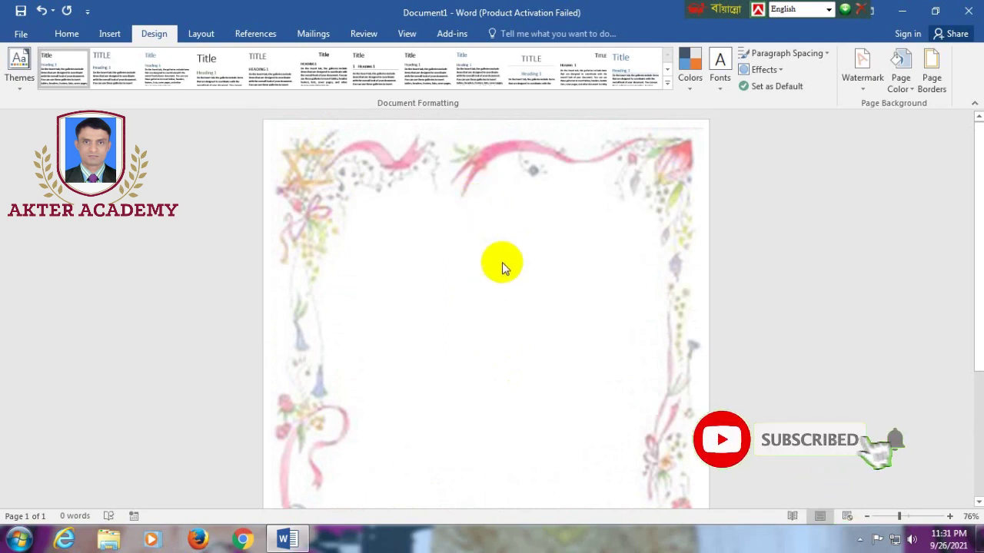
Step: In header view, drag the floral picture's edges out to the page edges, then close the header
double_click(471, 158)
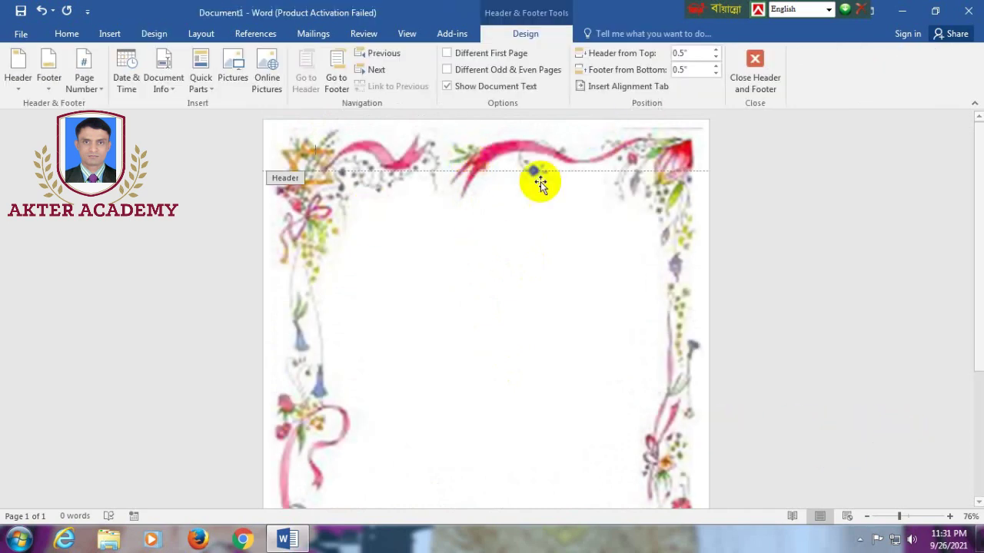
left_click(487, 157)
left_click_drag(487, 158, 488, 143)
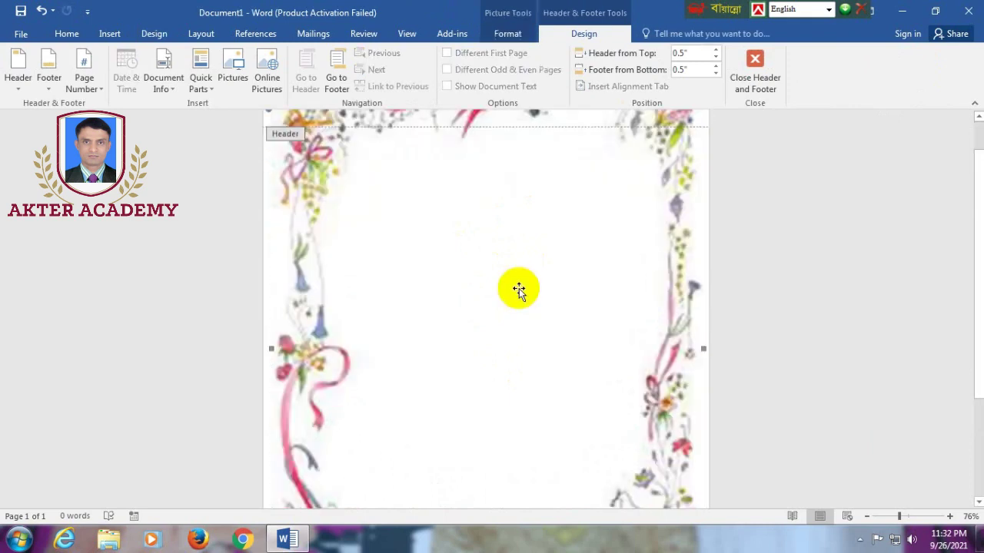
scroll(518, 289, "down", 3)
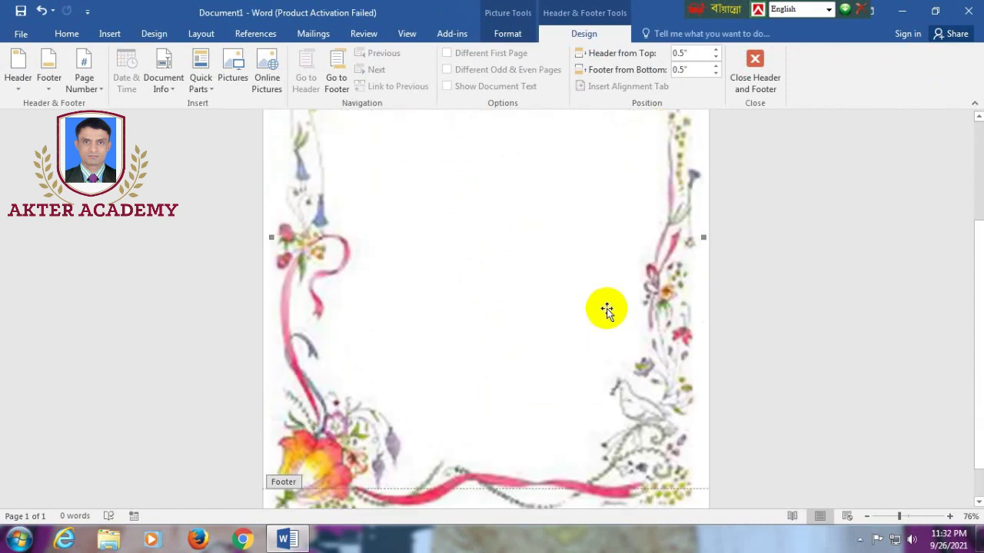
left_click_drag(691, 237, 696, 235)
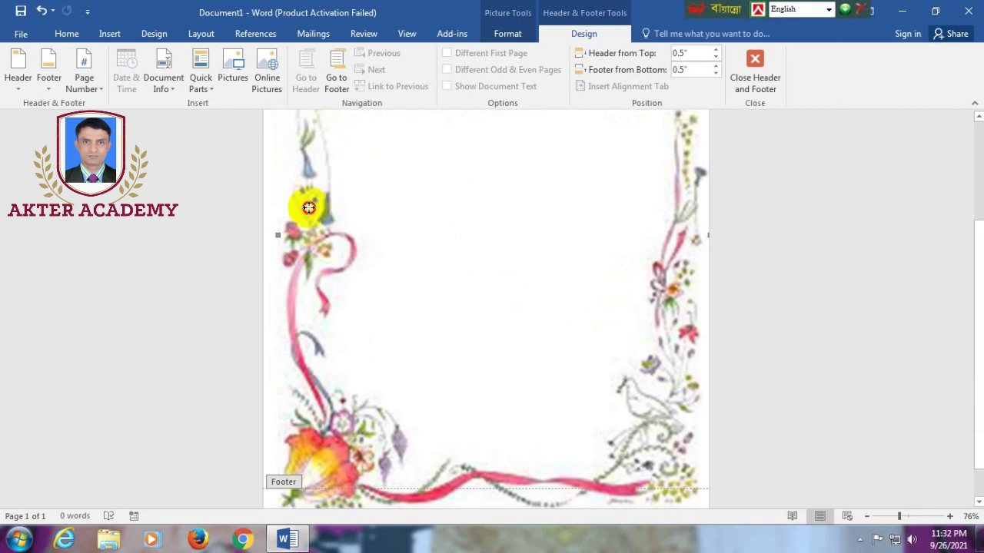
left_click_drag(308, 208, 500, 315)
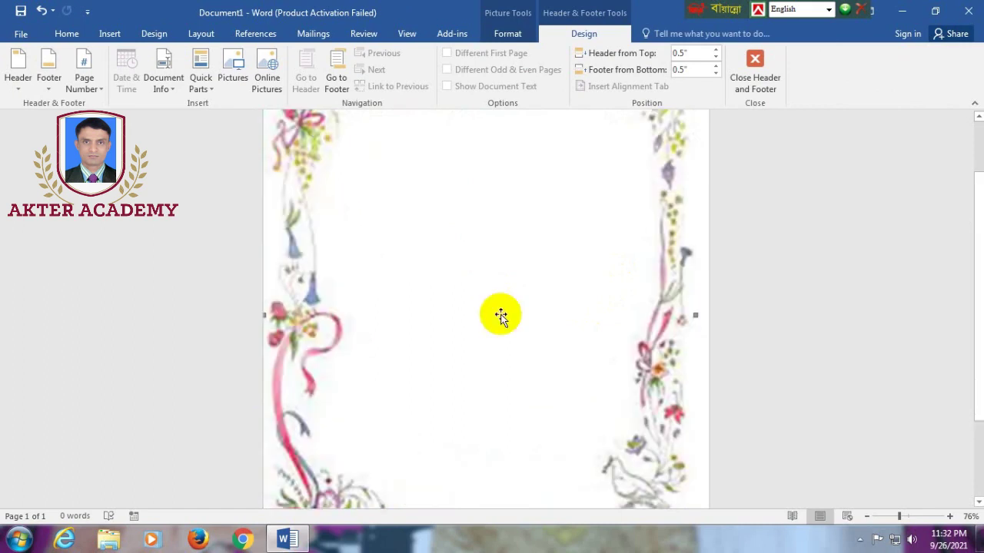
scroll(797, 109, "up", 1)
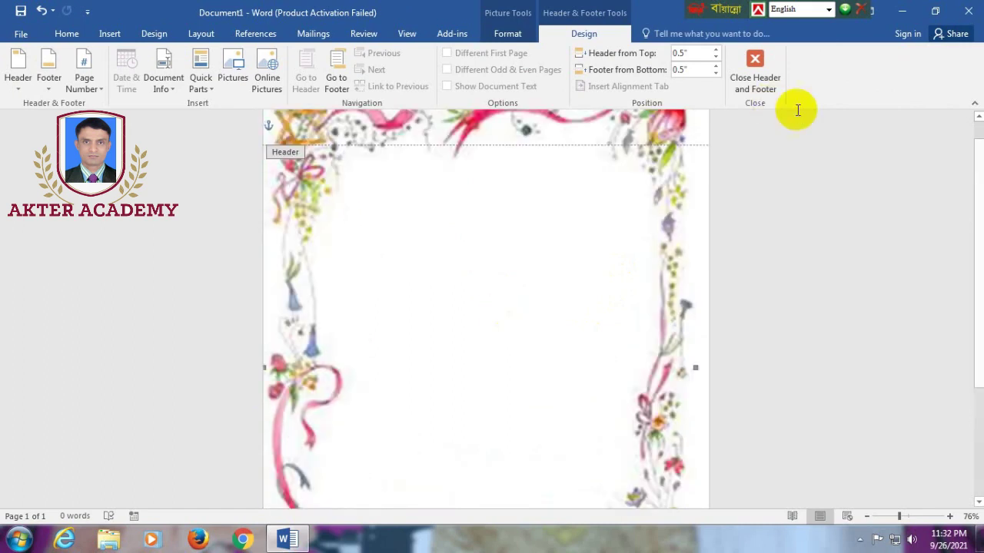
double_click(734, 164)
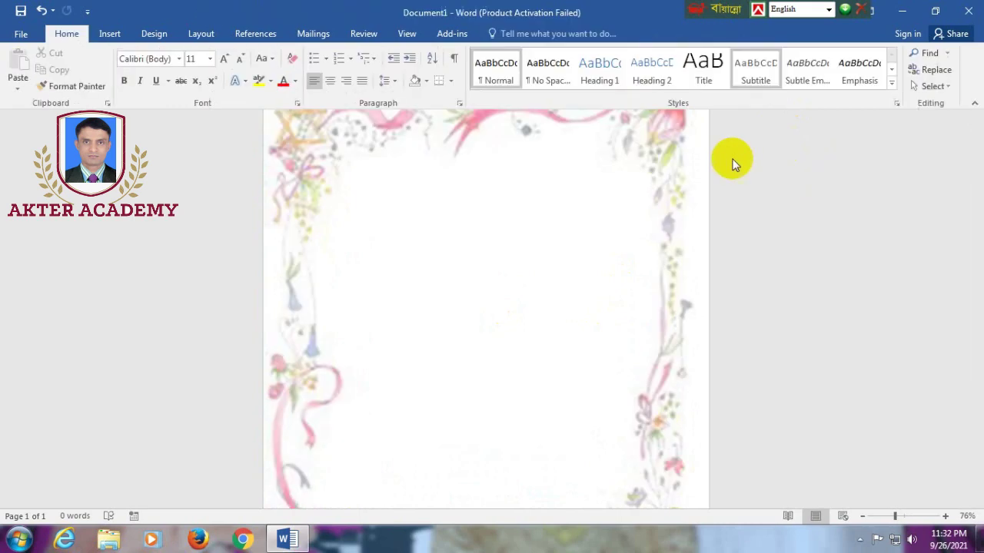